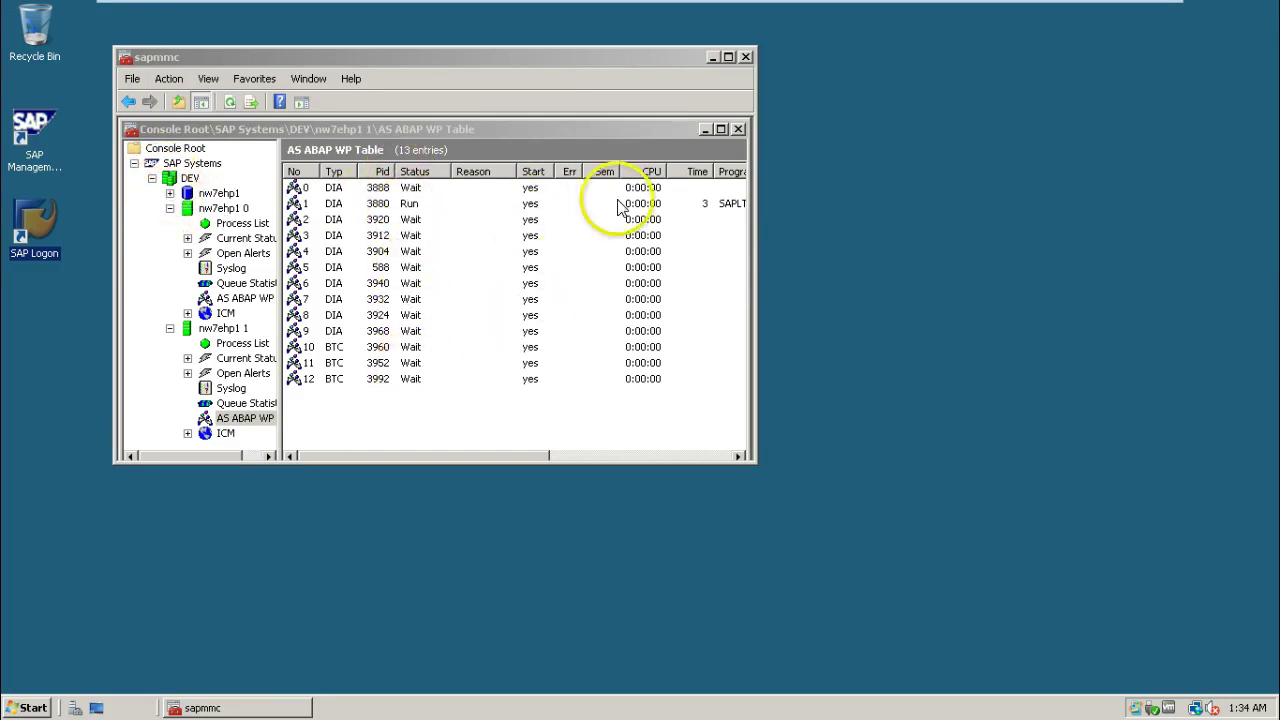
# Switch from the SAP Management Console to SAP Logon and open the properties of the SAP NW 7.0 EHP1 connection.
pyautogui.click(712, 58)
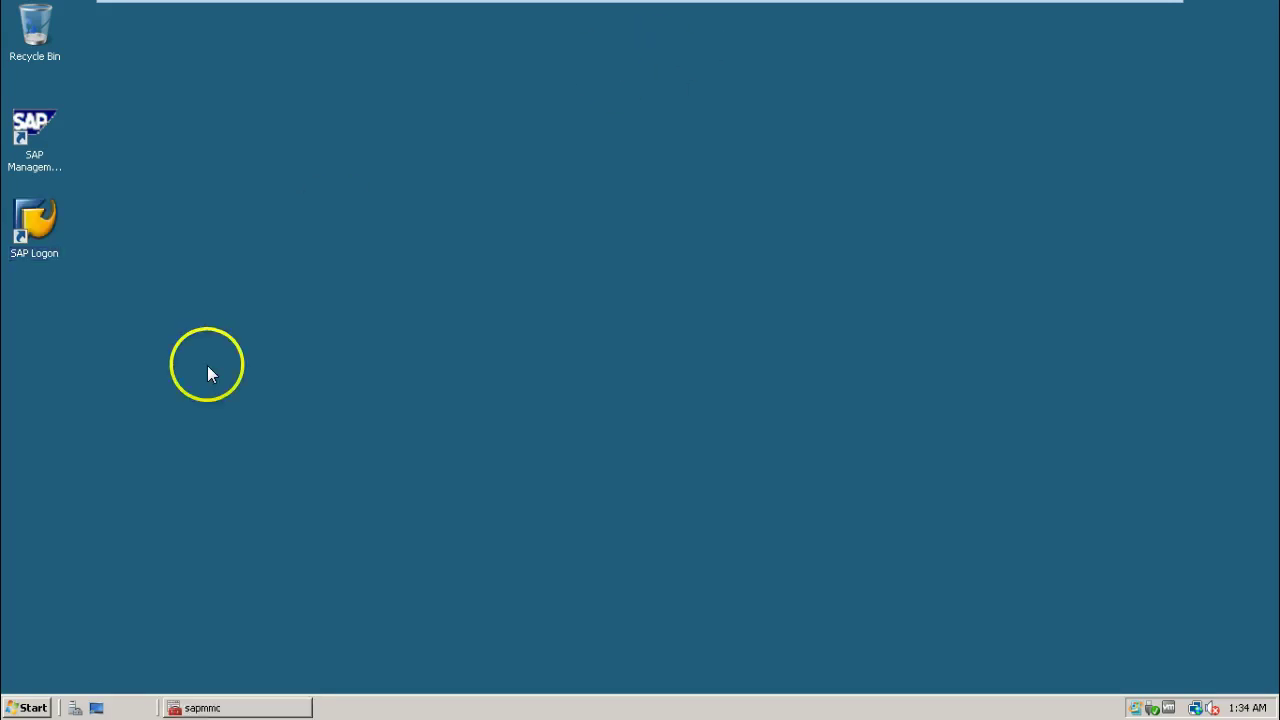
pyautogui.doubleClick(37, 230)
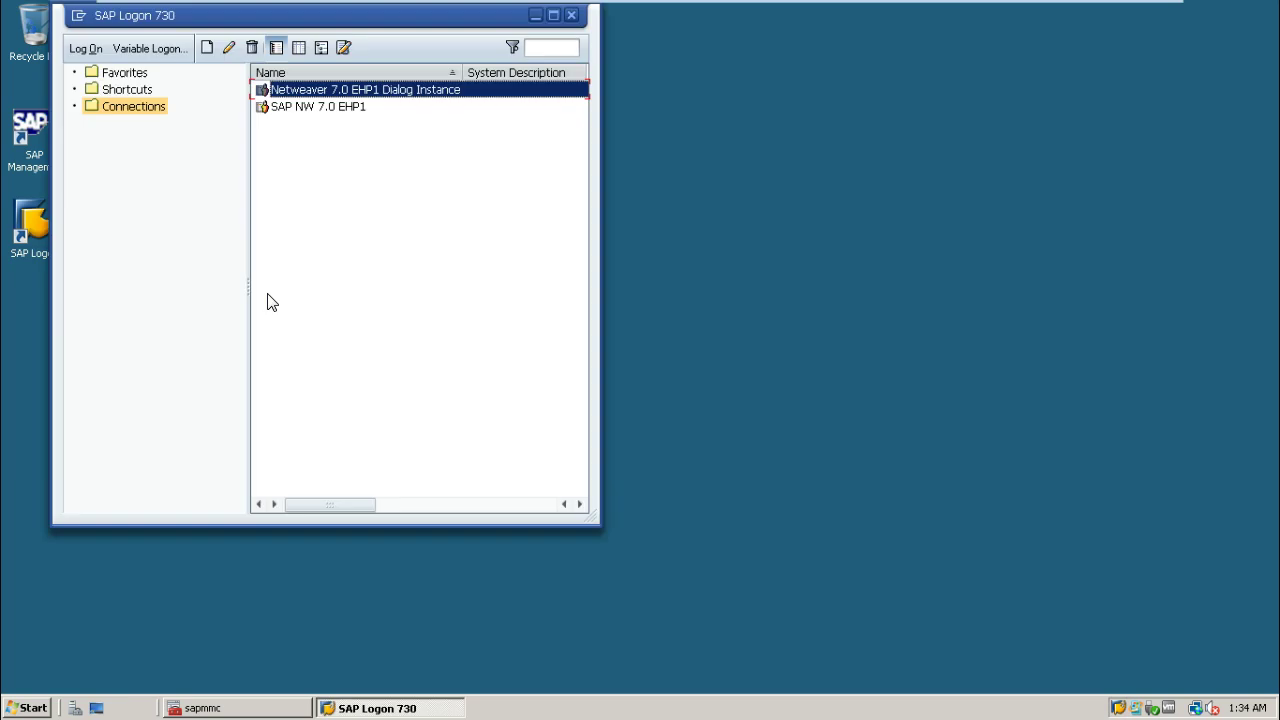
pyautogui.click(322, 206)
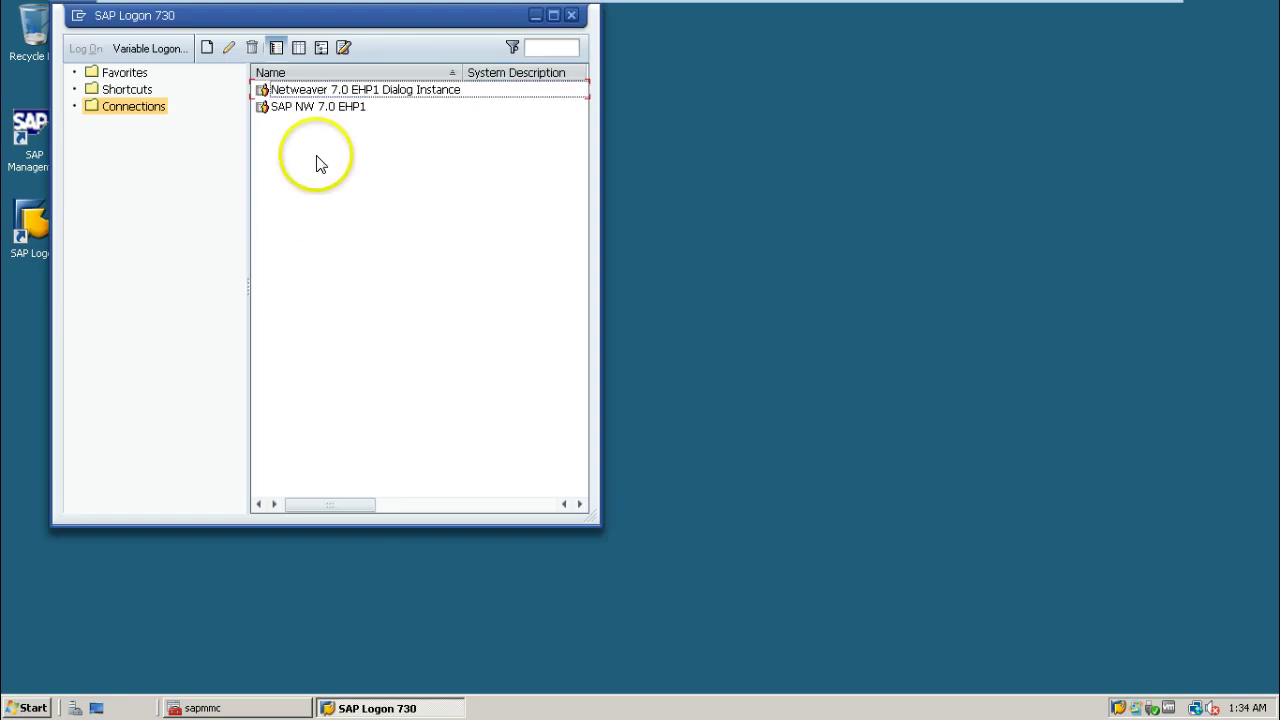
pyautogui.rightClick(316, 107)
pyautogui.click(289, 201)
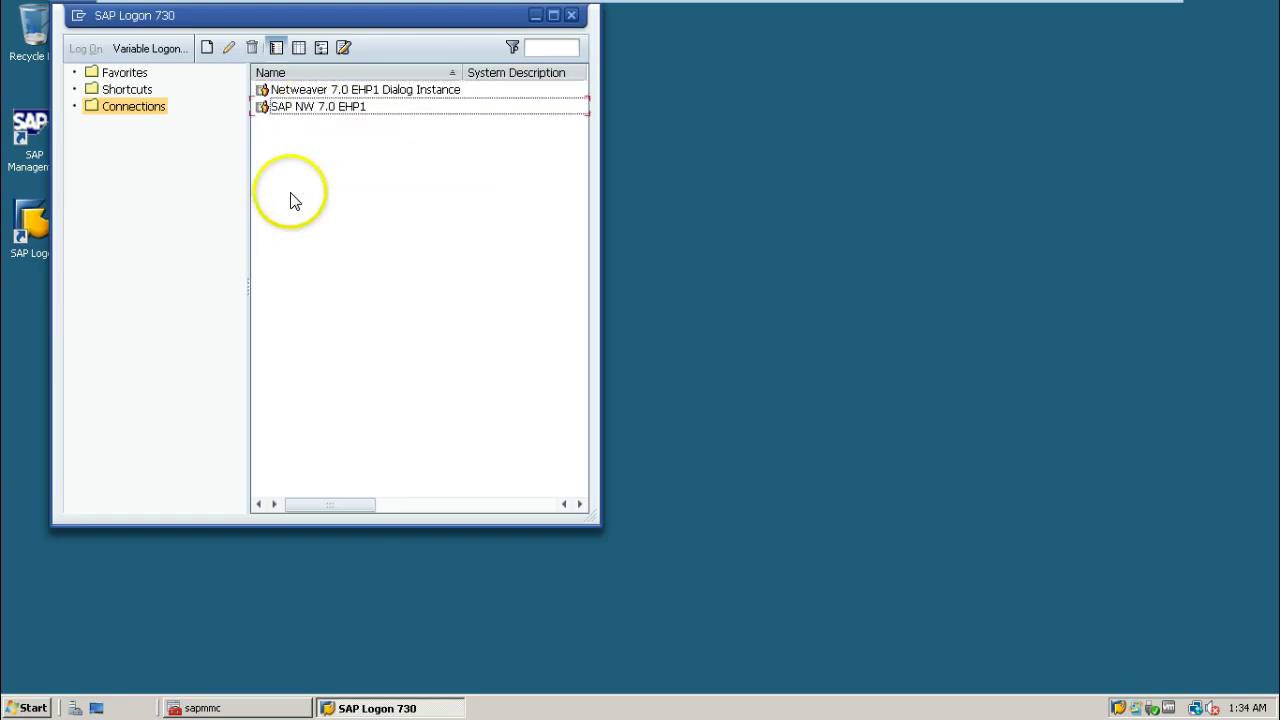
pyautogui.click(307, 110)
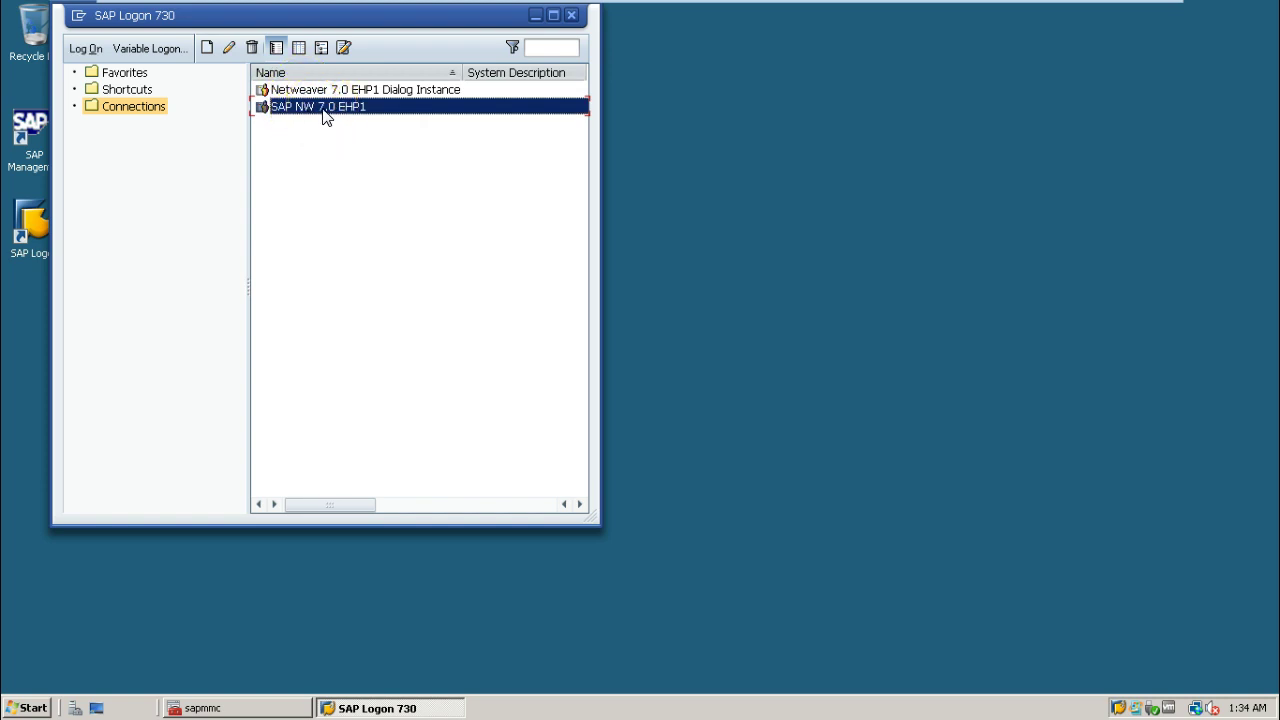
pyautogui.click(325, 118)
pyautogui.rightClick(320, 117)
pyautogui.click(351, 192)
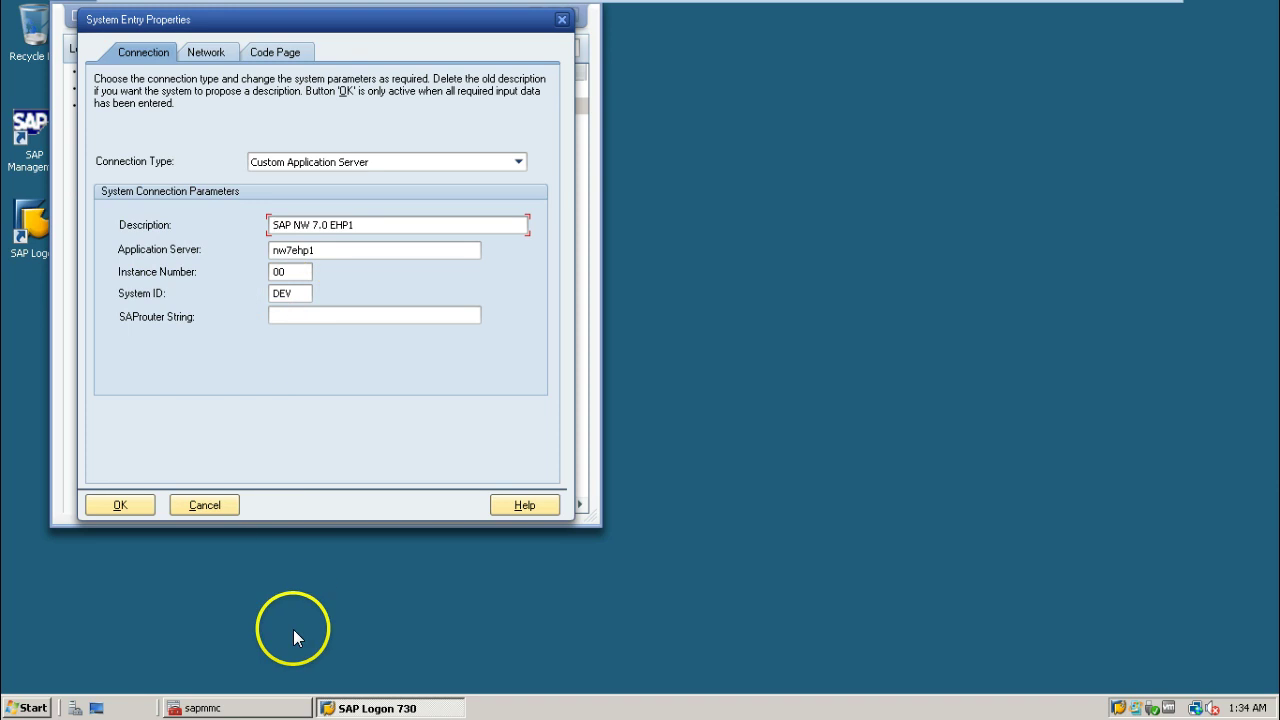
# Compare the connection parameters with the DEV instances in the SAP Management Console and close the connection's properties.
pyautogui.click(278, 708)
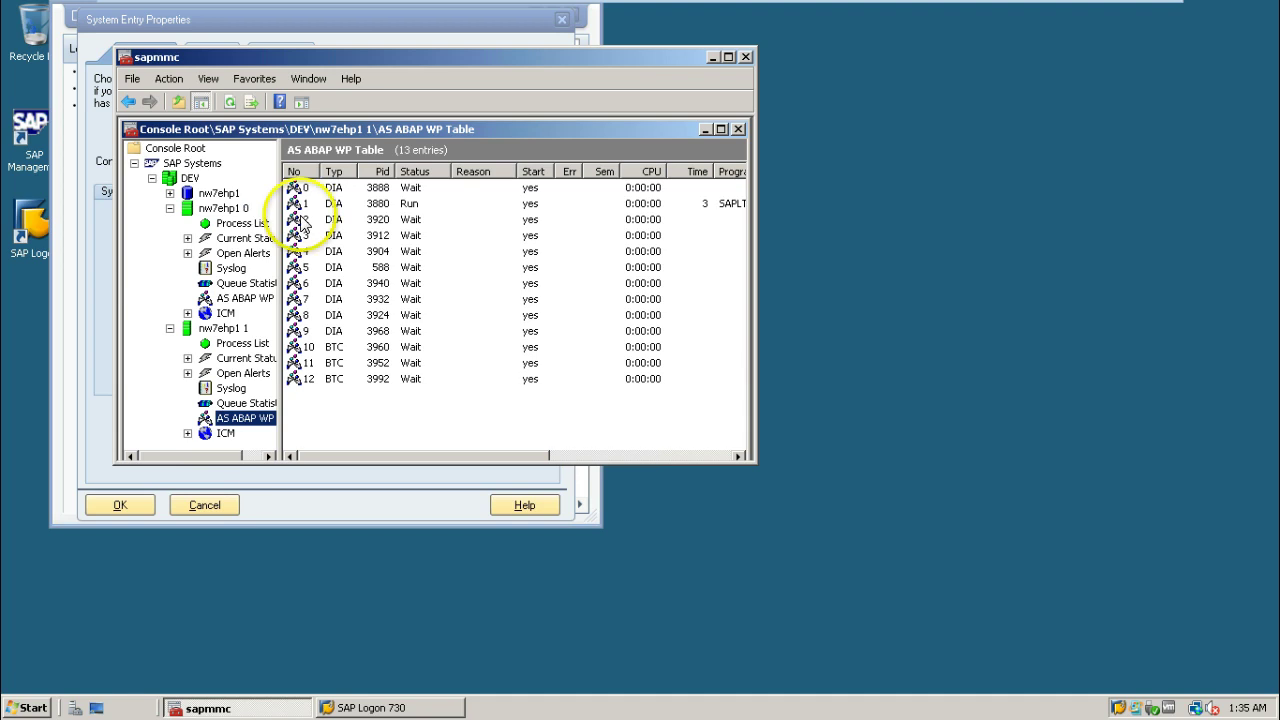
pyautogui.click(712, 57)
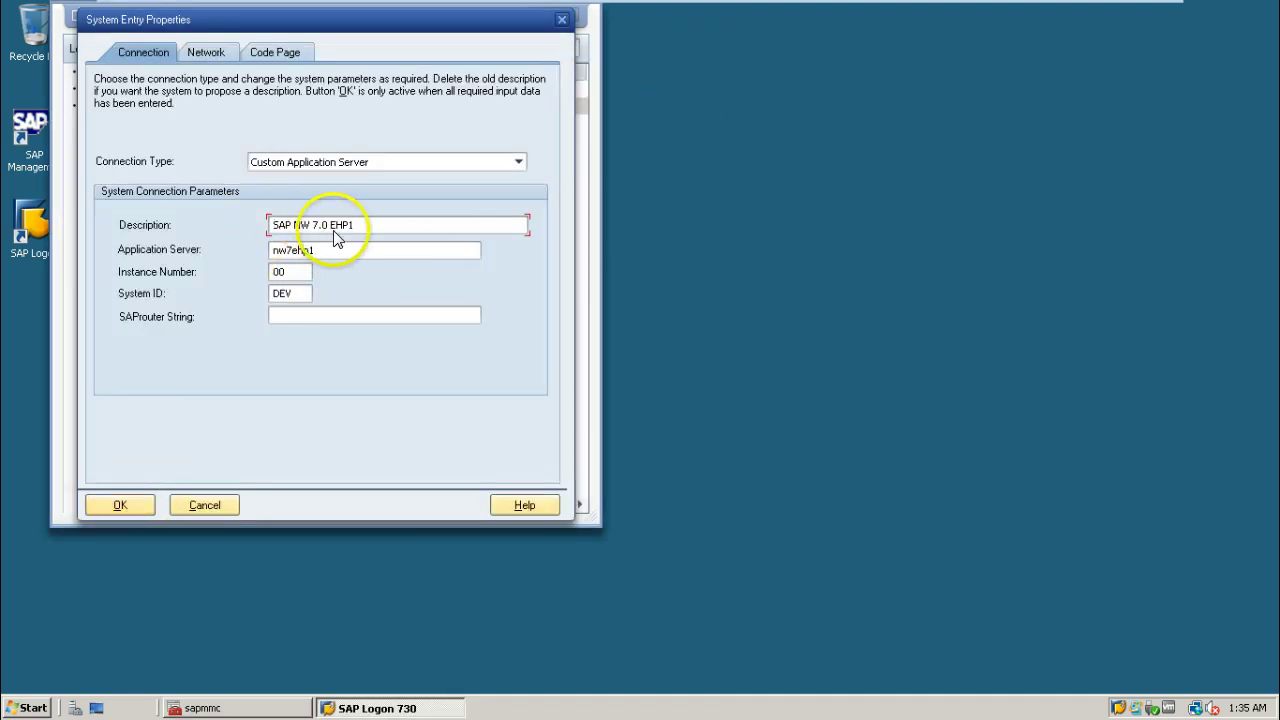
pyautogui.click(120, 505)
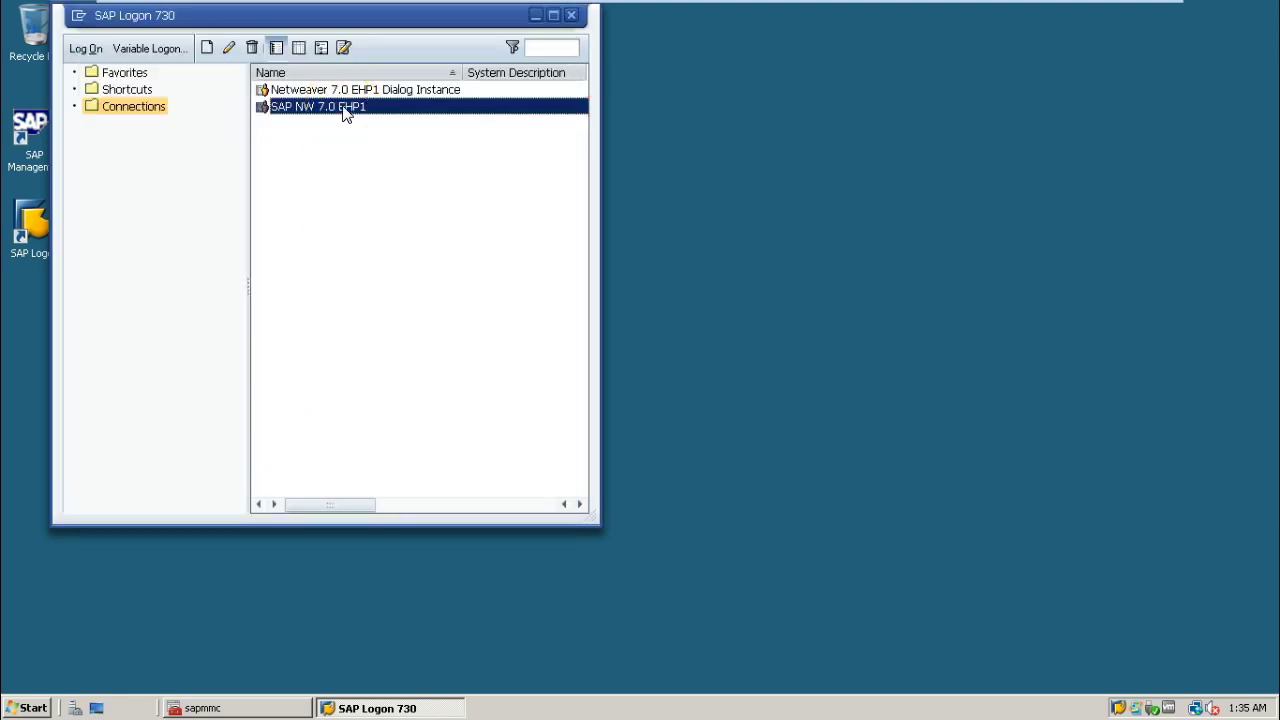
# Log on to SAP NW 7.0 EHP1 in client 001 as user ddic with the account password.
pyautogui.doubleClick(343, 113)
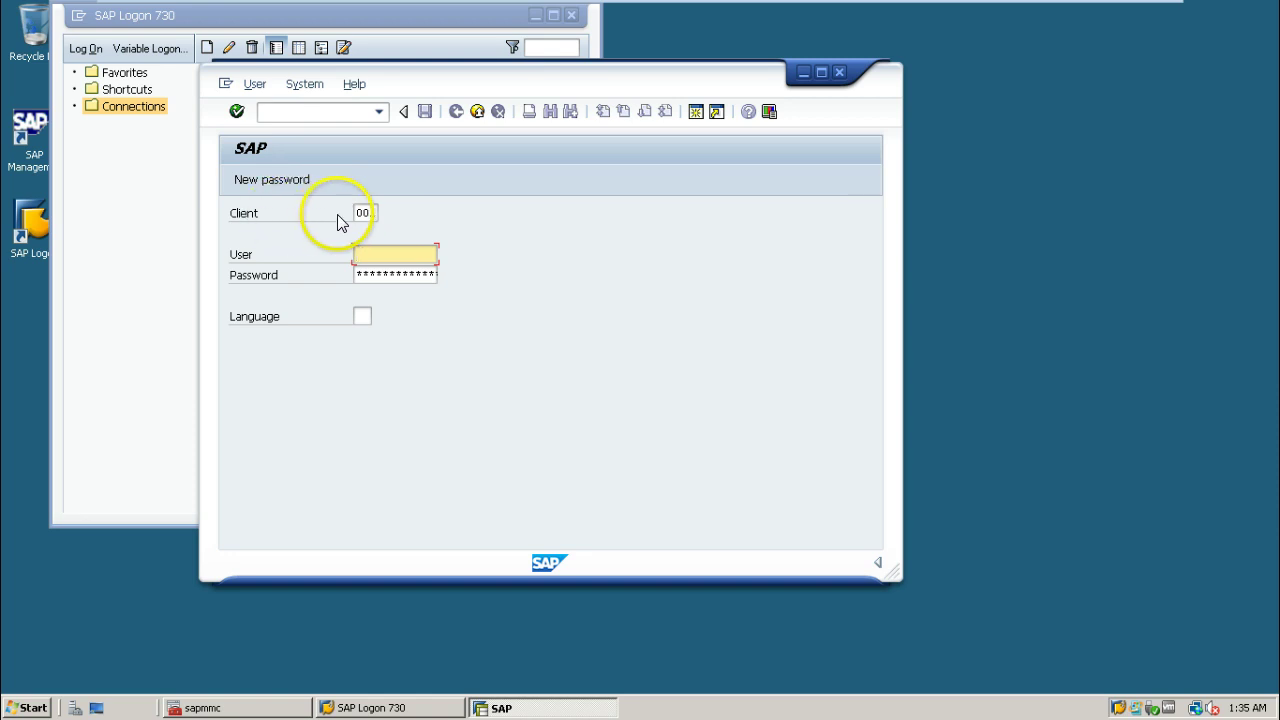
pyautogui.click(375, 220)
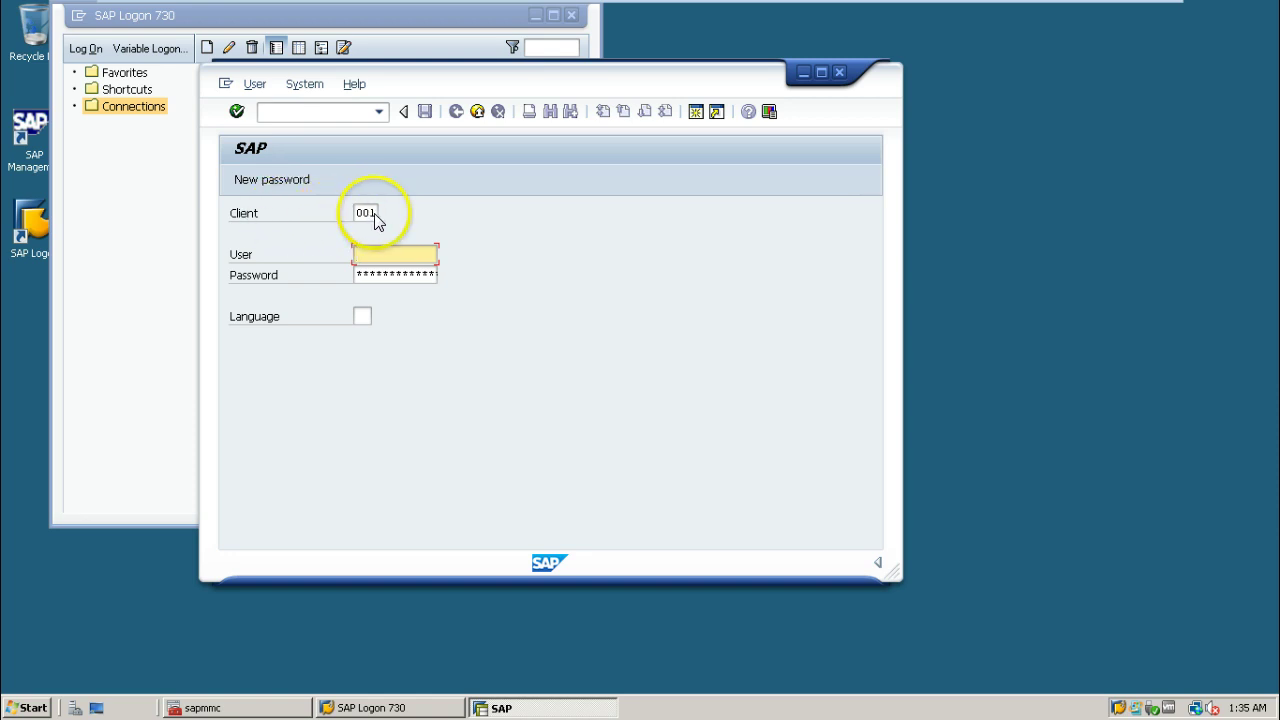
pyautogui.click(369, 259)
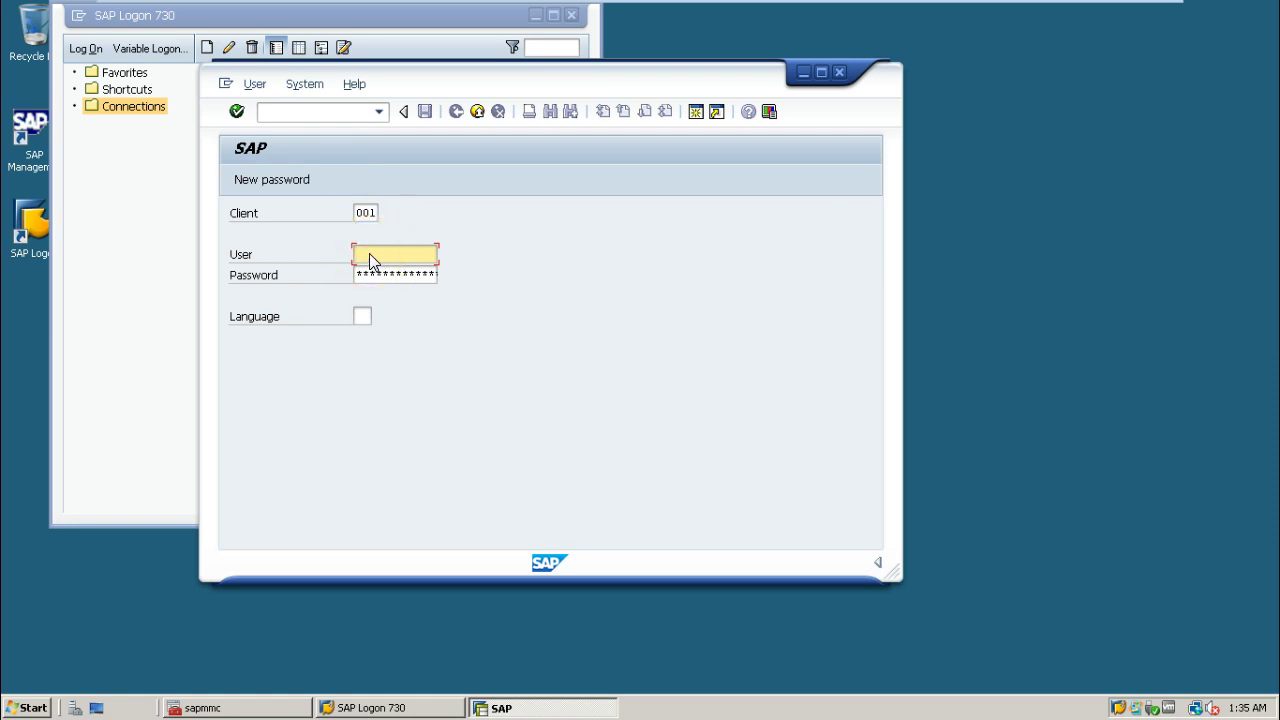
pyautogui.write('ddic')
pyautogui.press('Tab')
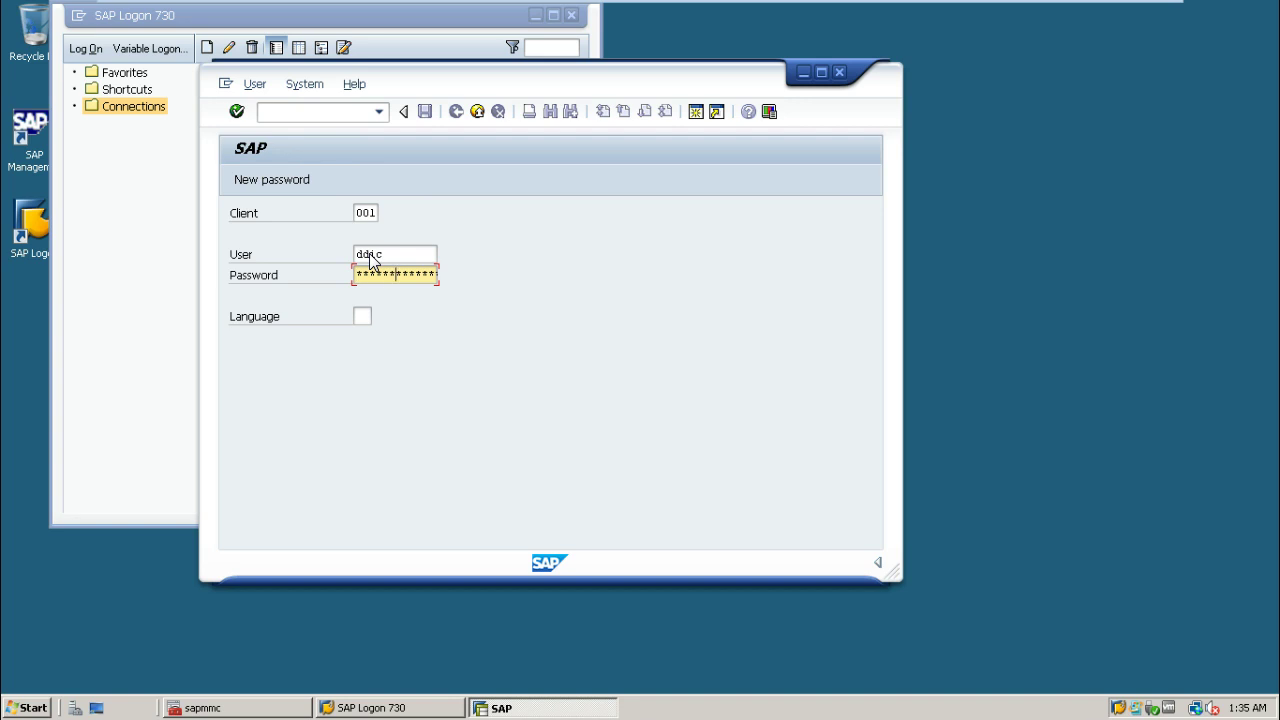
pyautogui.press('Return')
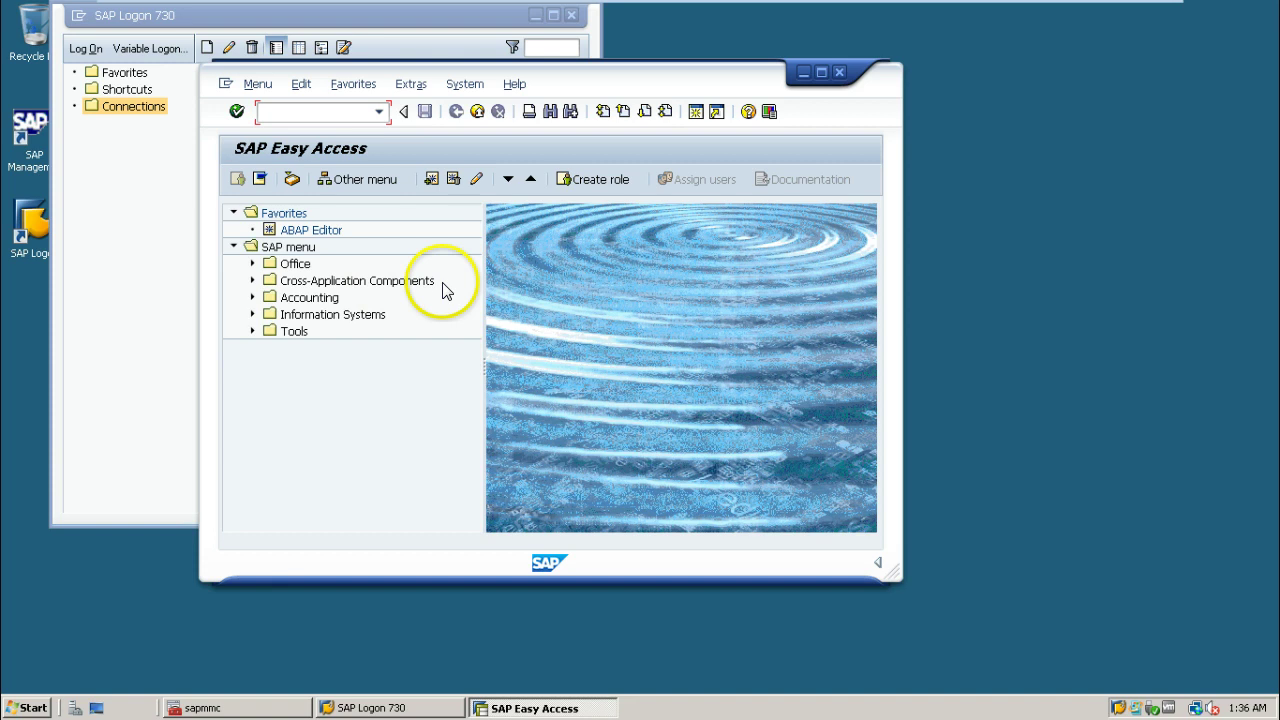
# Log off the ddic session in client 001, confirming the loss of unsaved data.
pyautogui.click(460, 85)
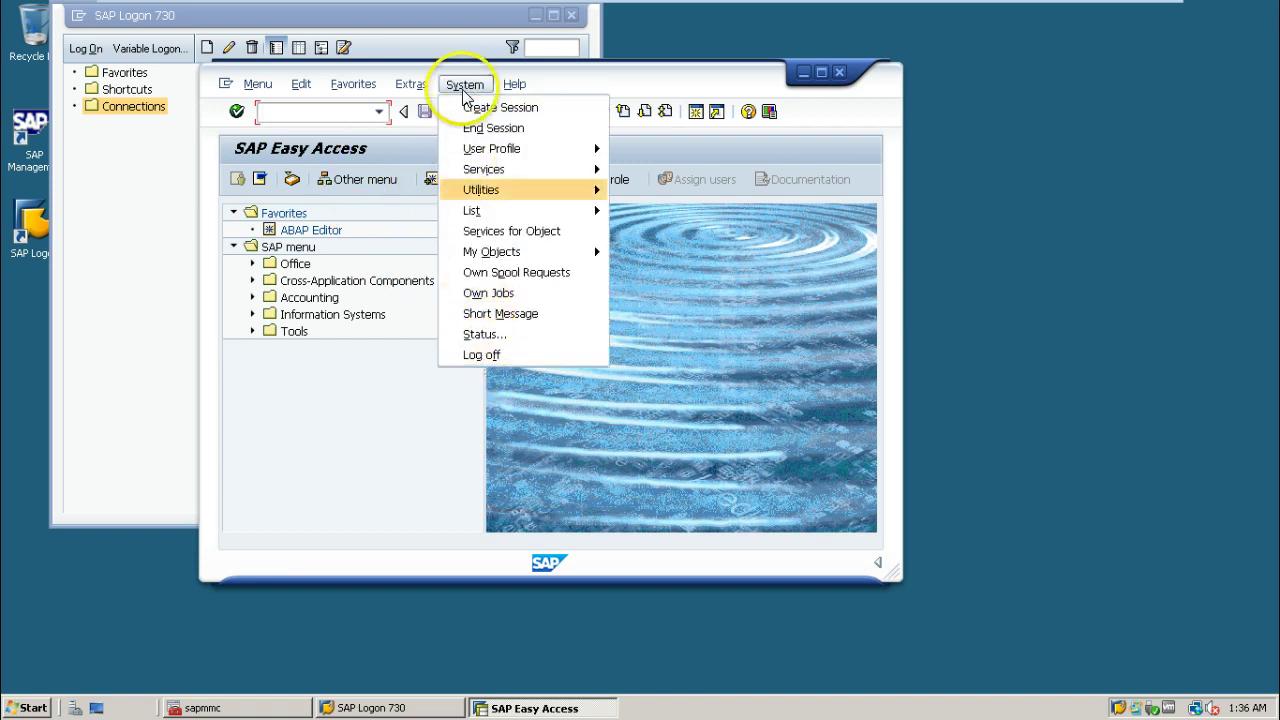
pyautogui.click(472, 357)
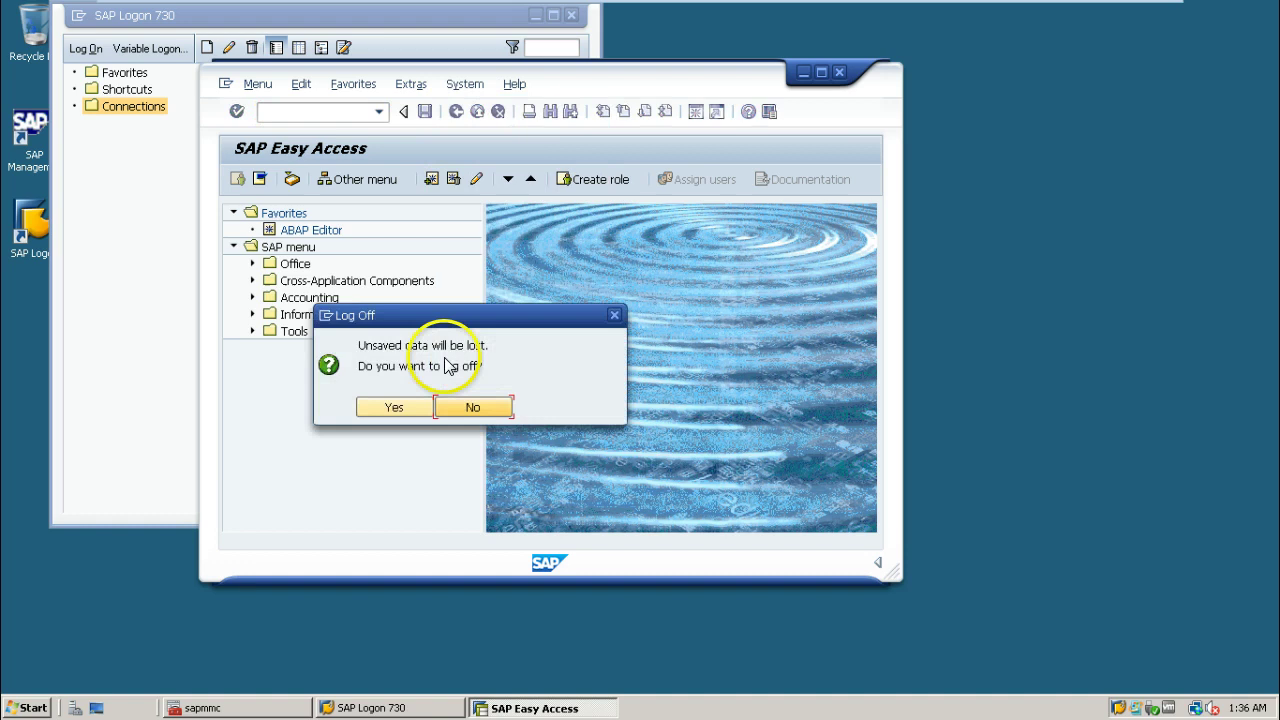
pyautogui.click(392, 406)
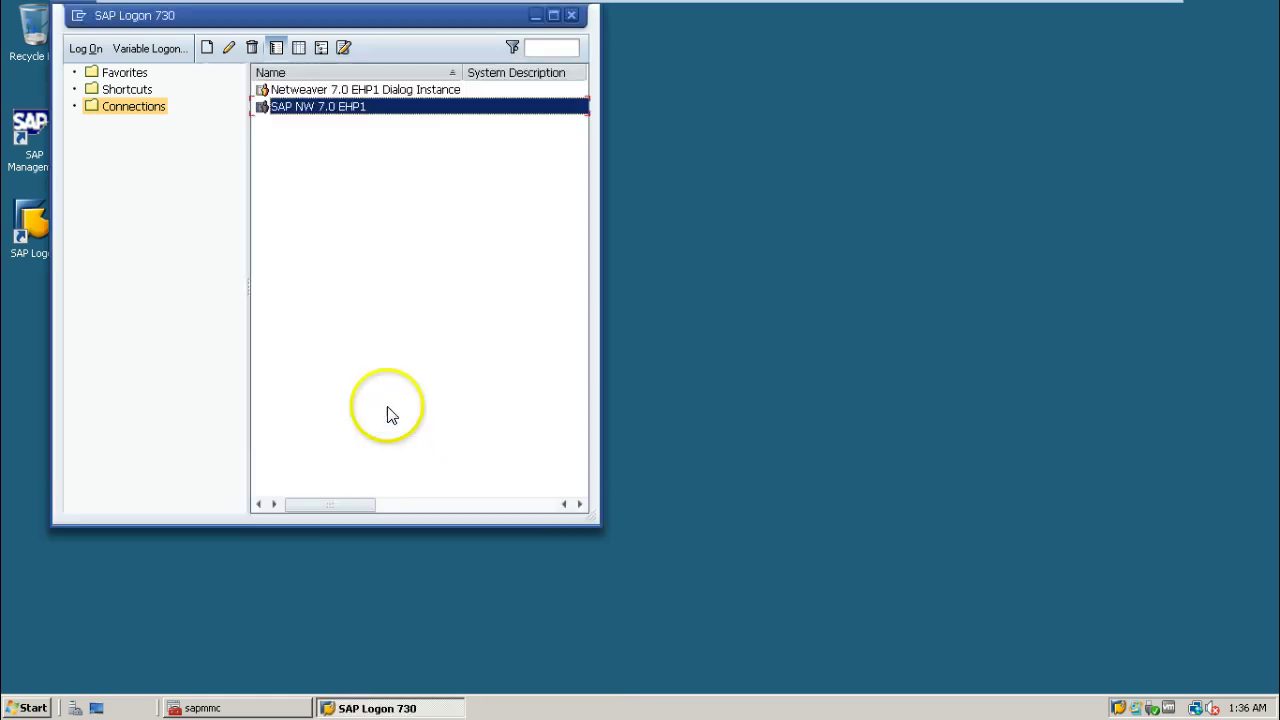
# Log on to SAP NW 7.0 EHP1 in client 001 as user sap* with the account password.
pyautogui.doubleClick(326, 107)
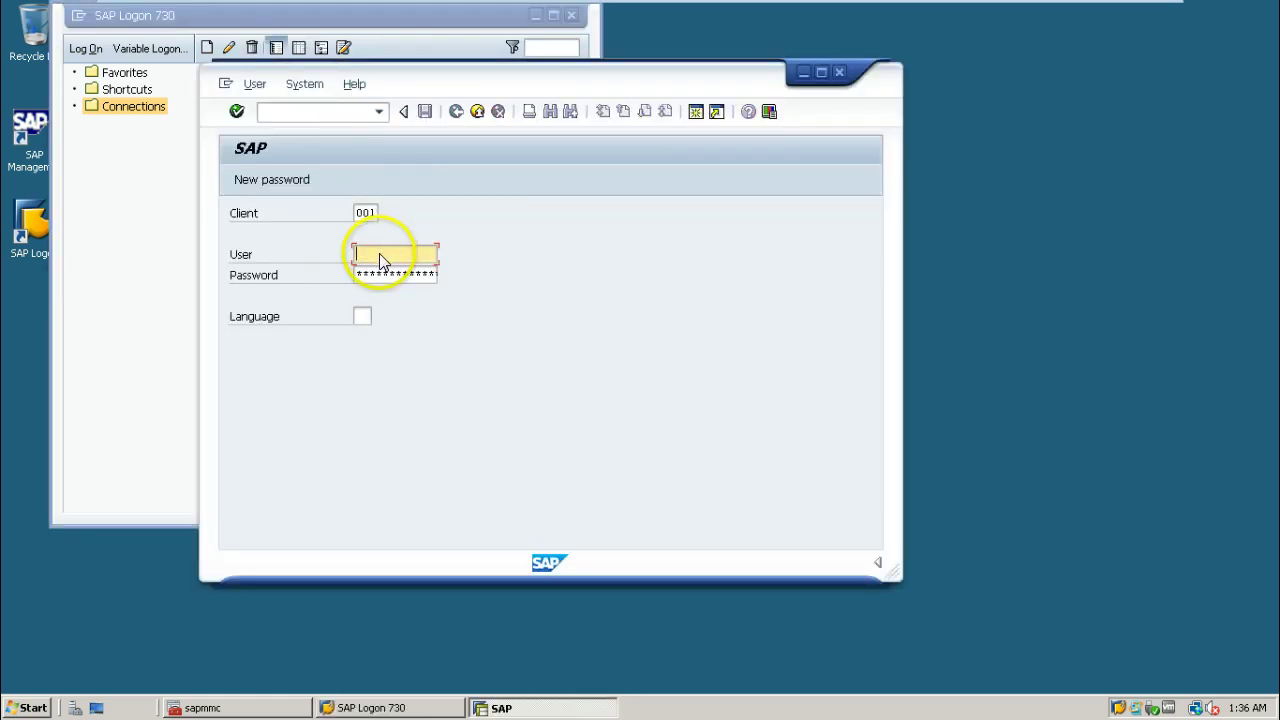
pyautogui.write('sap*')
pyautogui.press('Tab')
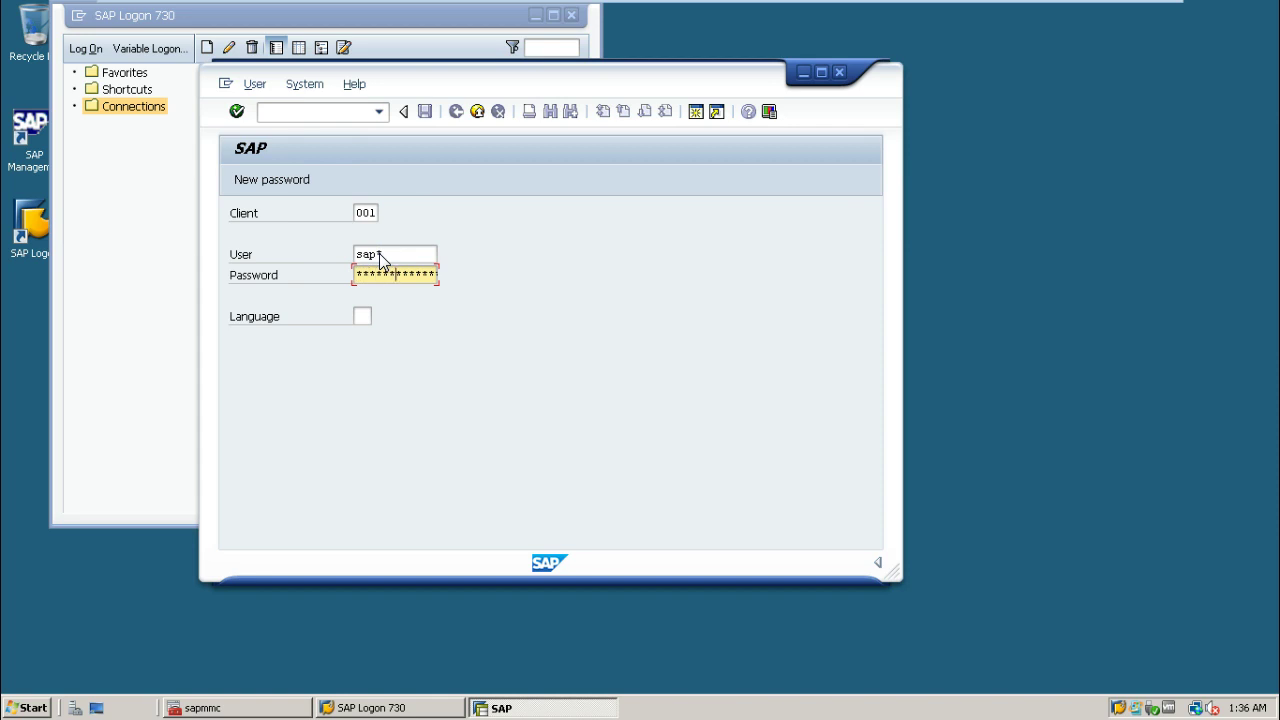
pyautogui.press('Return')
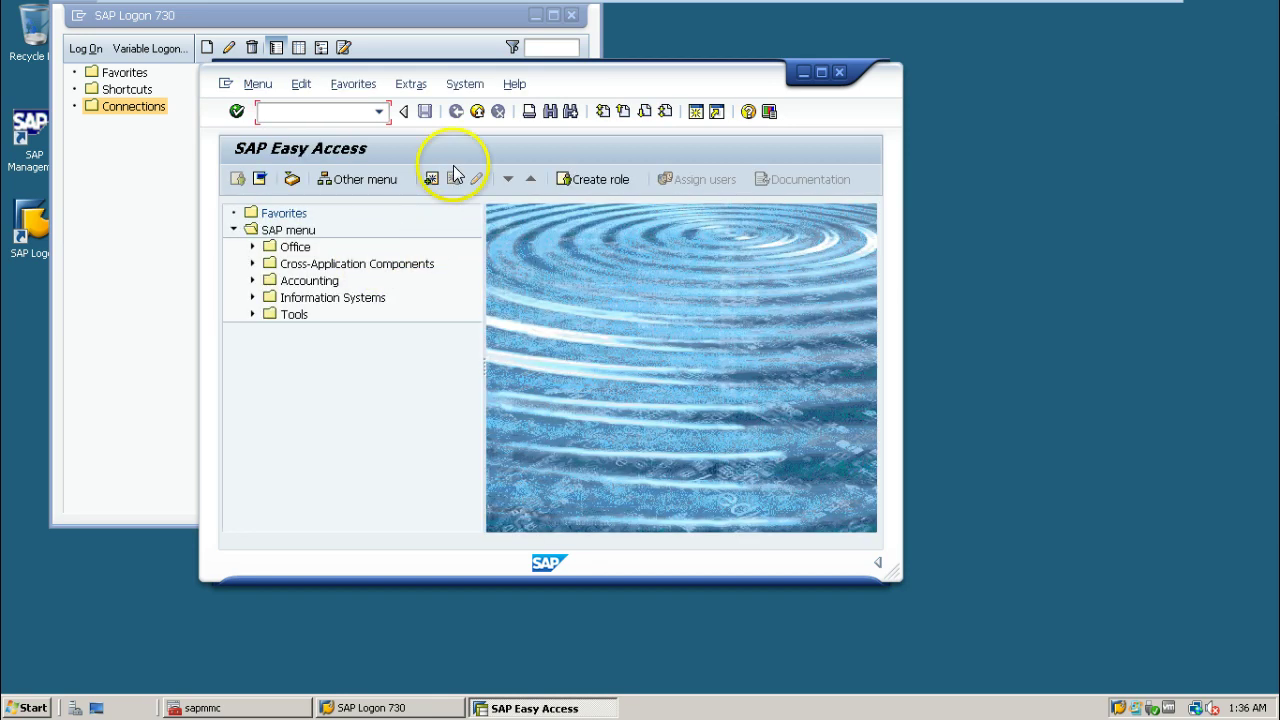
# Log off the sap* session in client 001 and confirm the logoff.
pyautogui.click(464, 84)
pyautogui.click(490, 352)
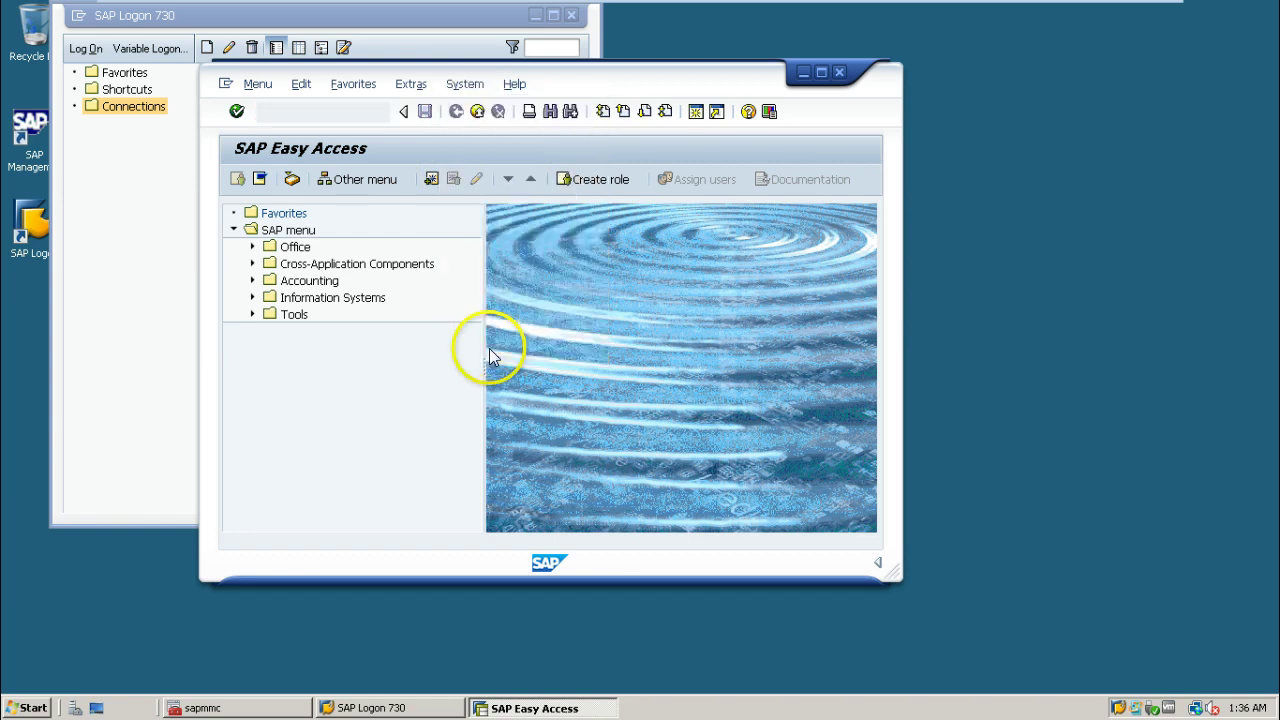
pyautogui.click(400, 405)
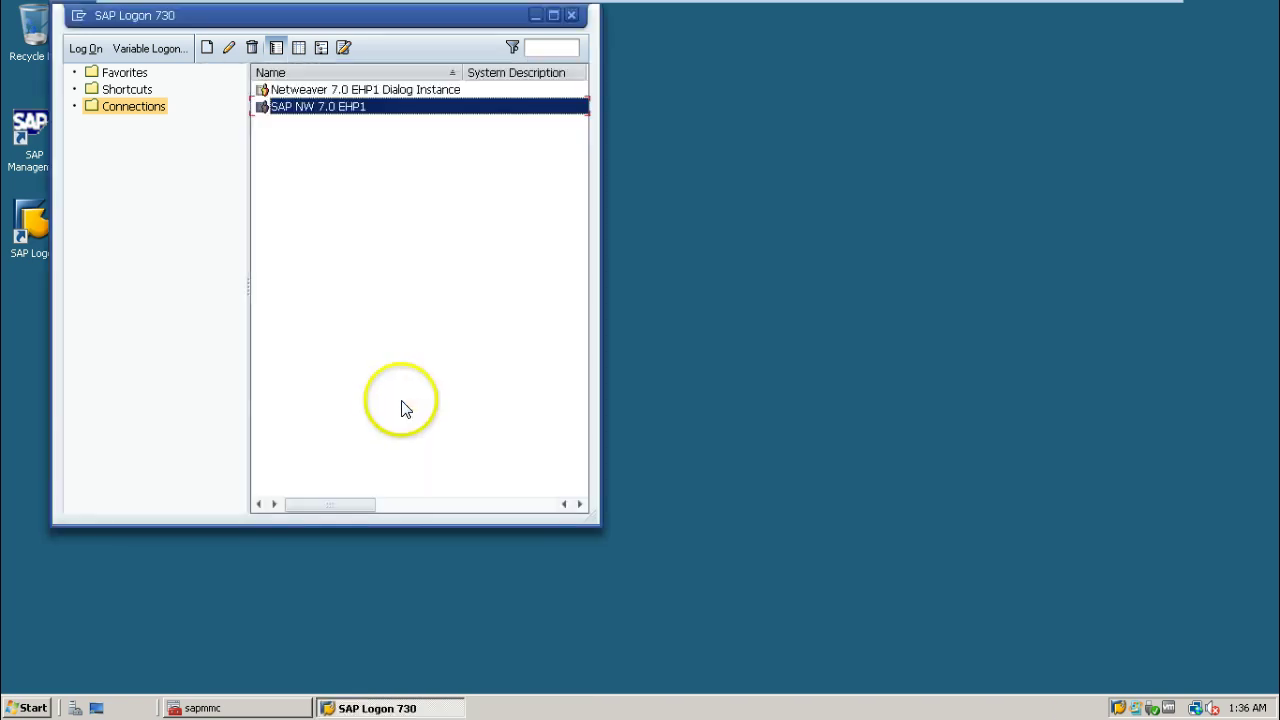
# Log on to SAP NW 7.0 EHP1 in client 000 as user ddic with the account password and accept the copyright notice.
pyautogui.doubleClick(338, 108)
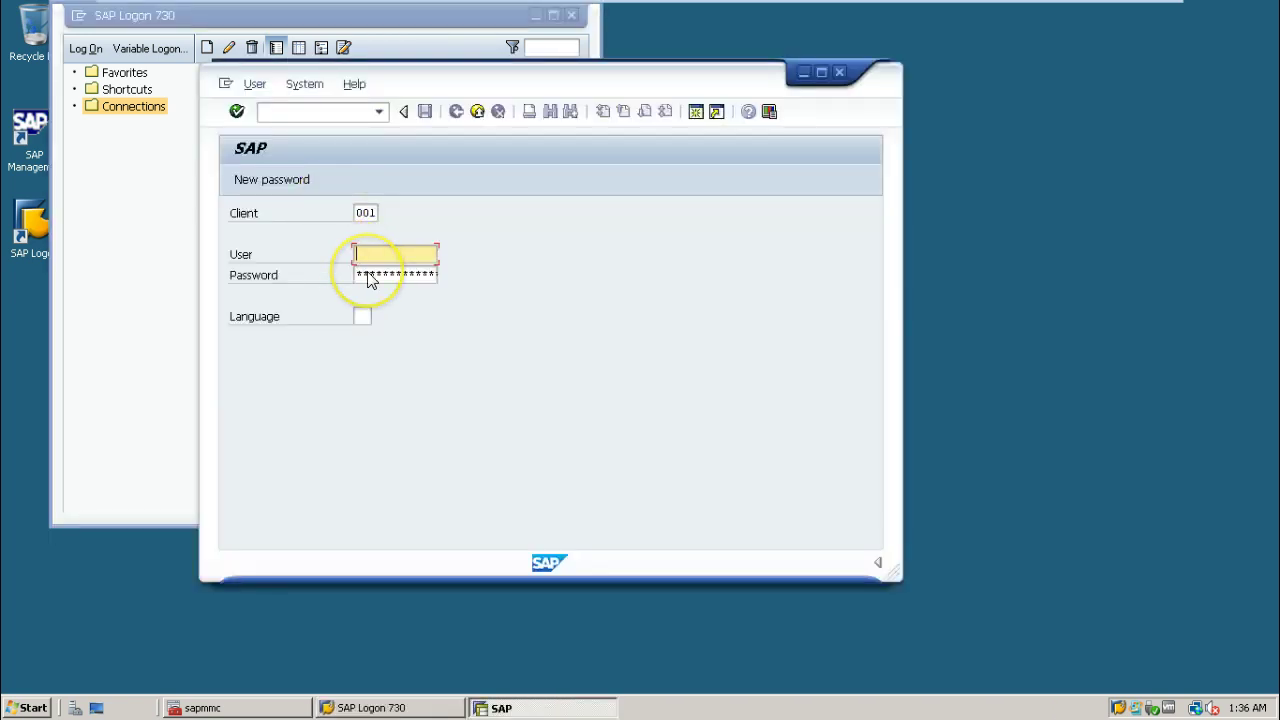
pyautogui.hotkey('shift', 'Tab')
pyautogui.write('0')
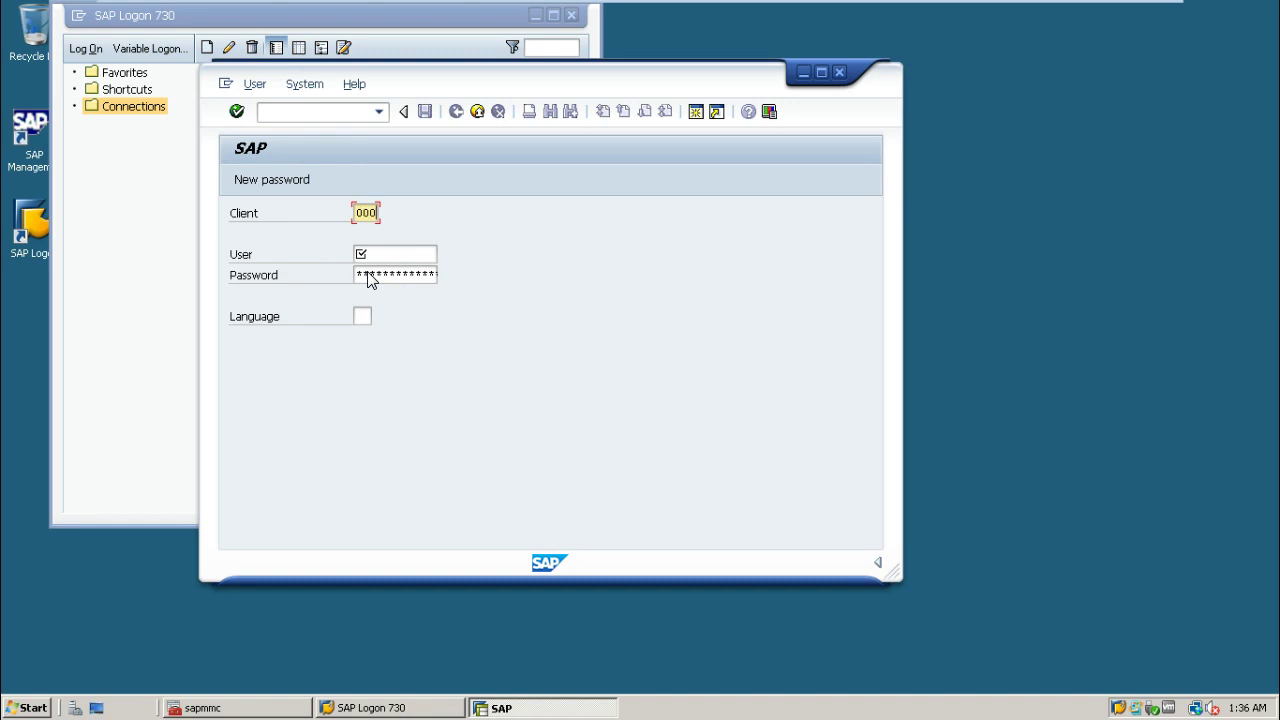
pyautogui.press('Tab')
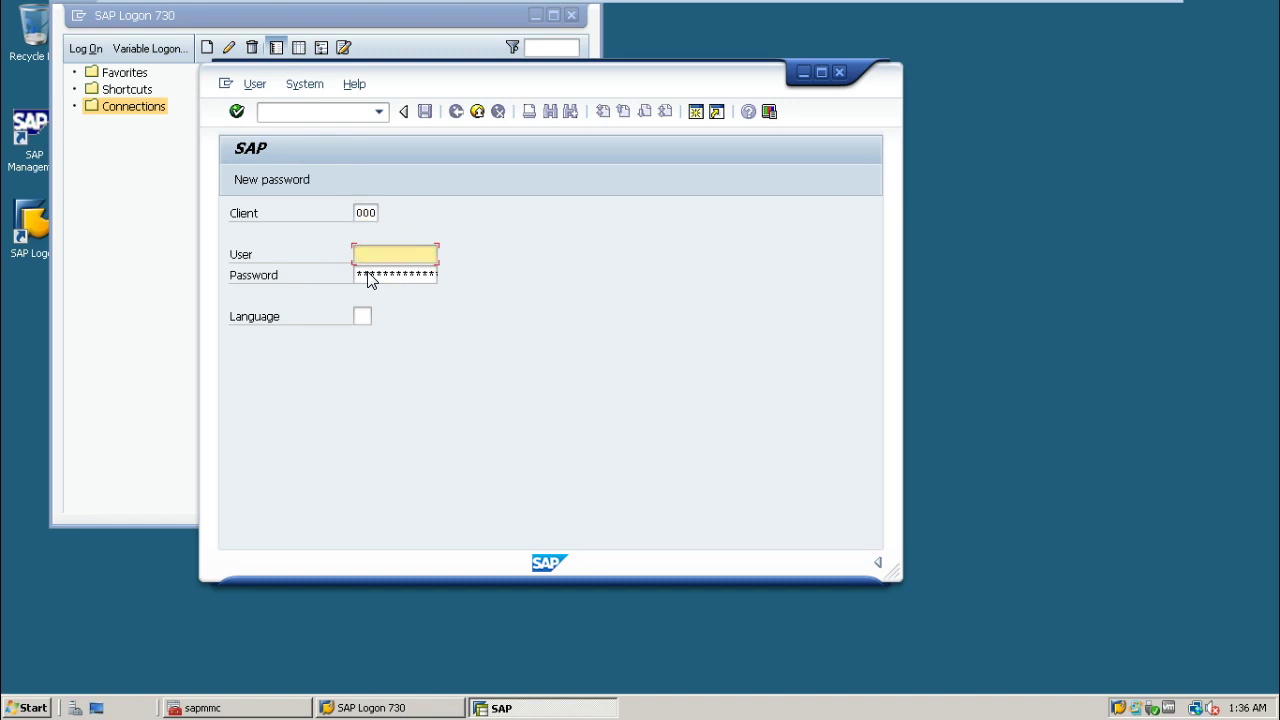
pyautogui.write('ddic')
pyautogui.press('Tab')
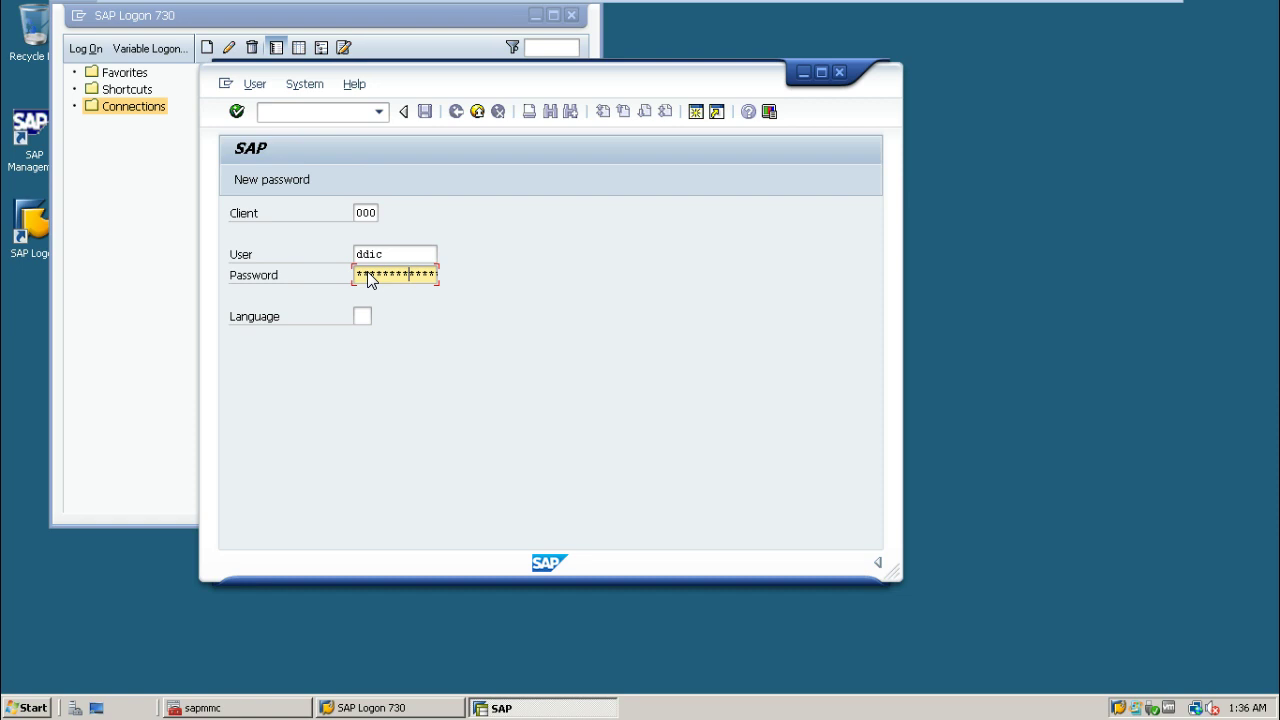
pyautogui.press('Return')
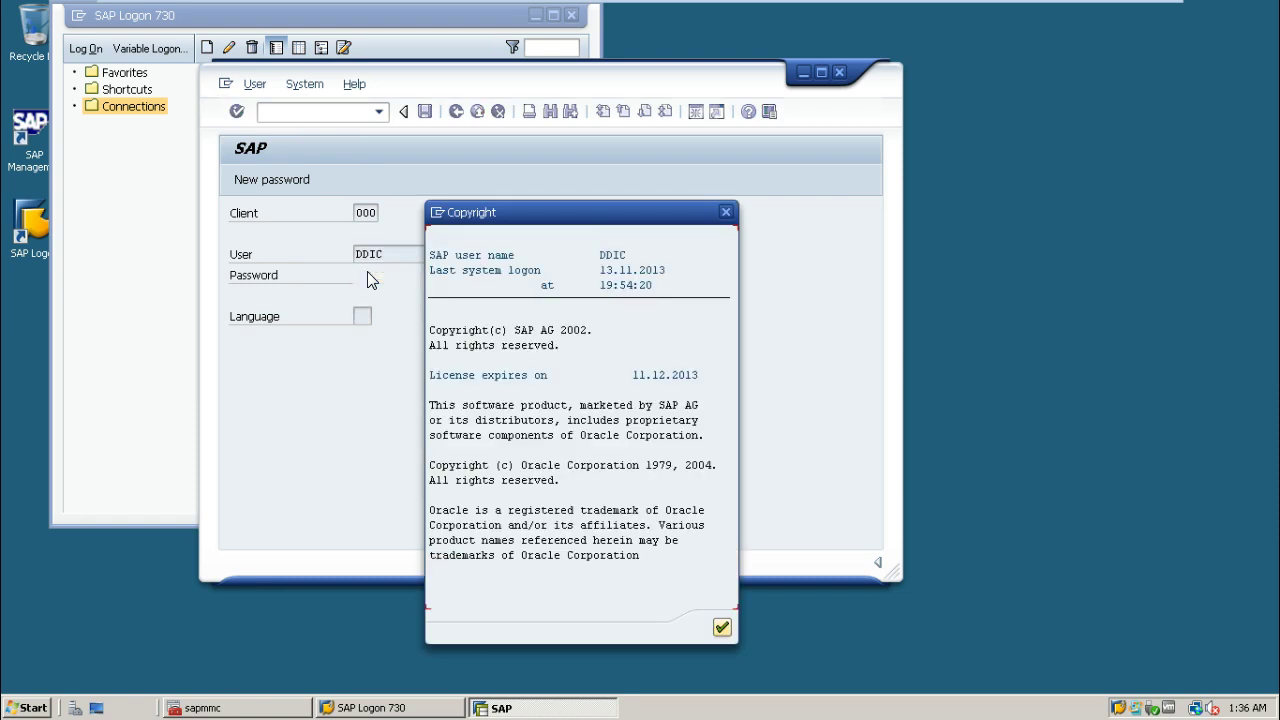
pyautogui.click(722, 628)
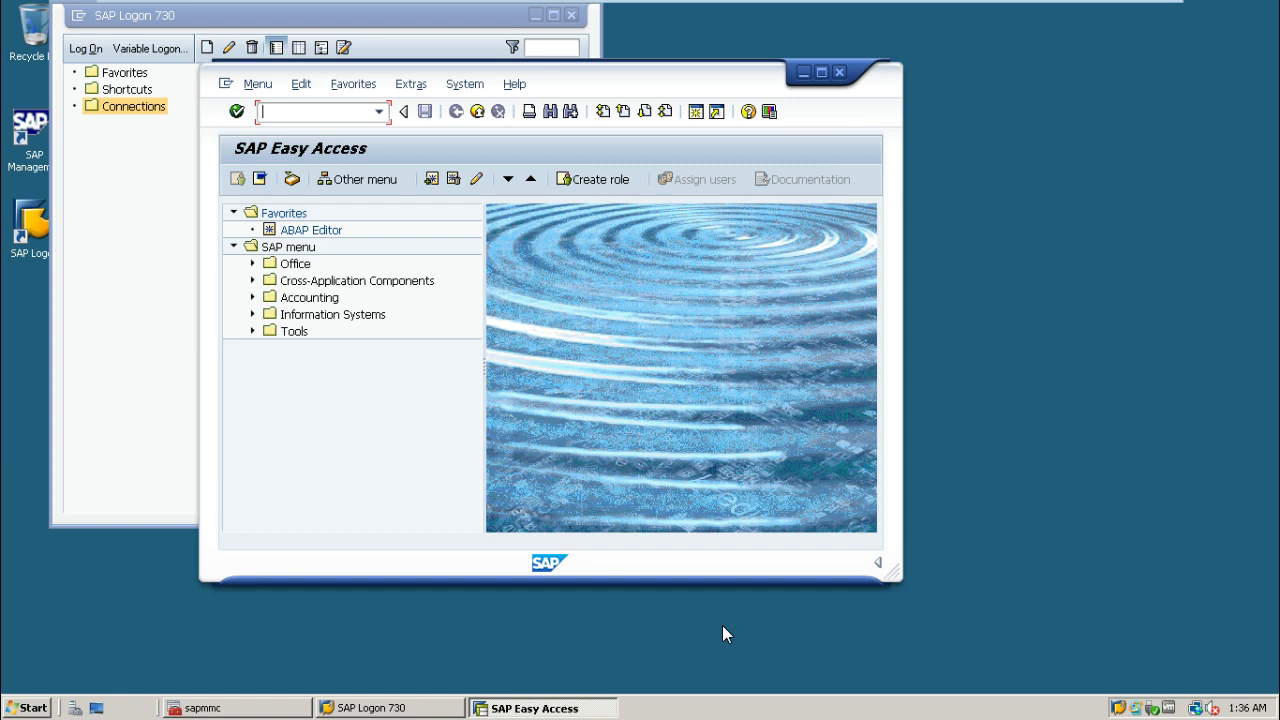
# Log off the ddic session in client 000 and confirm the logoff.
pyautogui.click(462, 85)
pyautogui.click(483, 356)
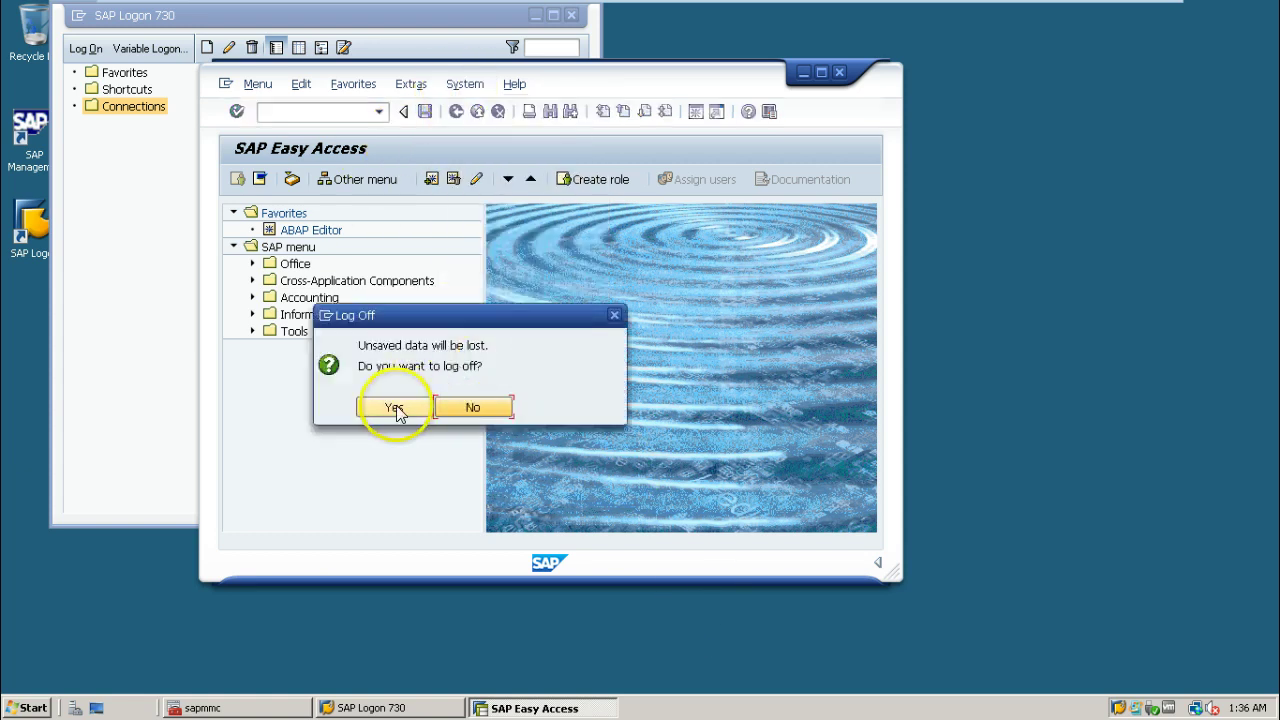
pyautogui.click(394, 407)
# Log on to SAP NW 7.0 EHP1 in client 000 as user SAP* with the account password and accept the copyright notice.
pyautogui.doubleClick(345, 107)
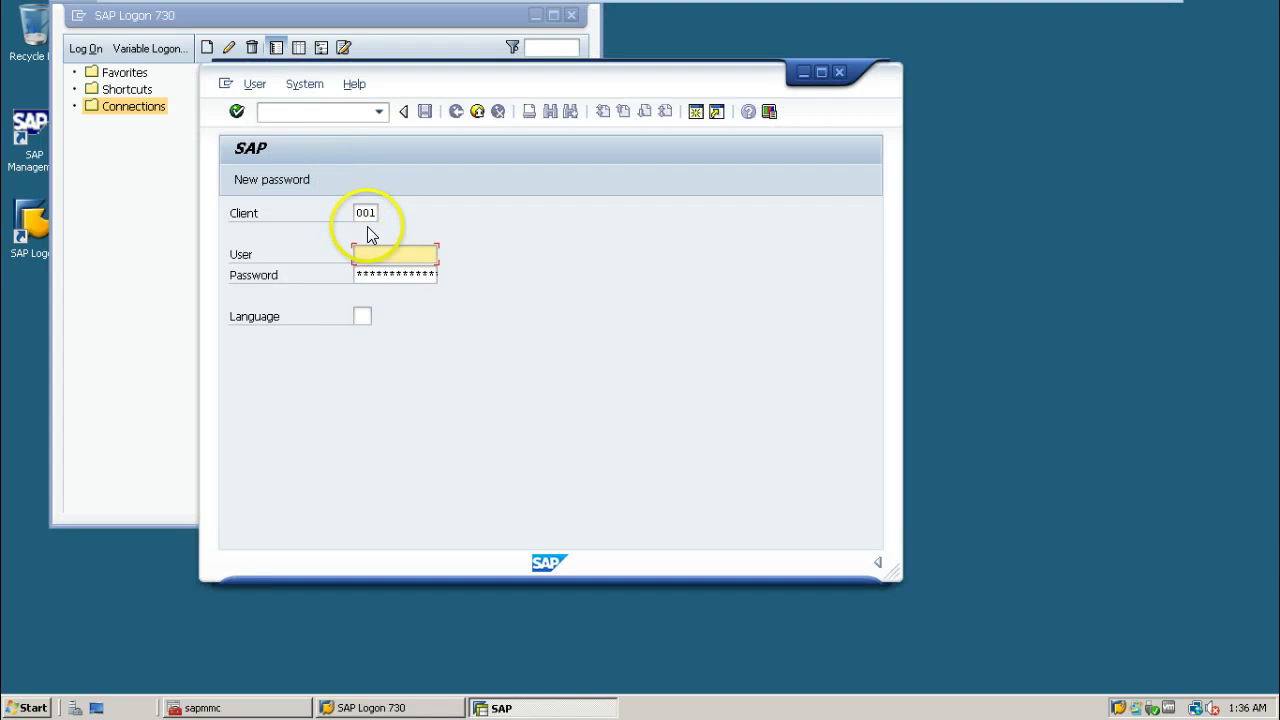
pyautogui.doubleClick(366, 214)
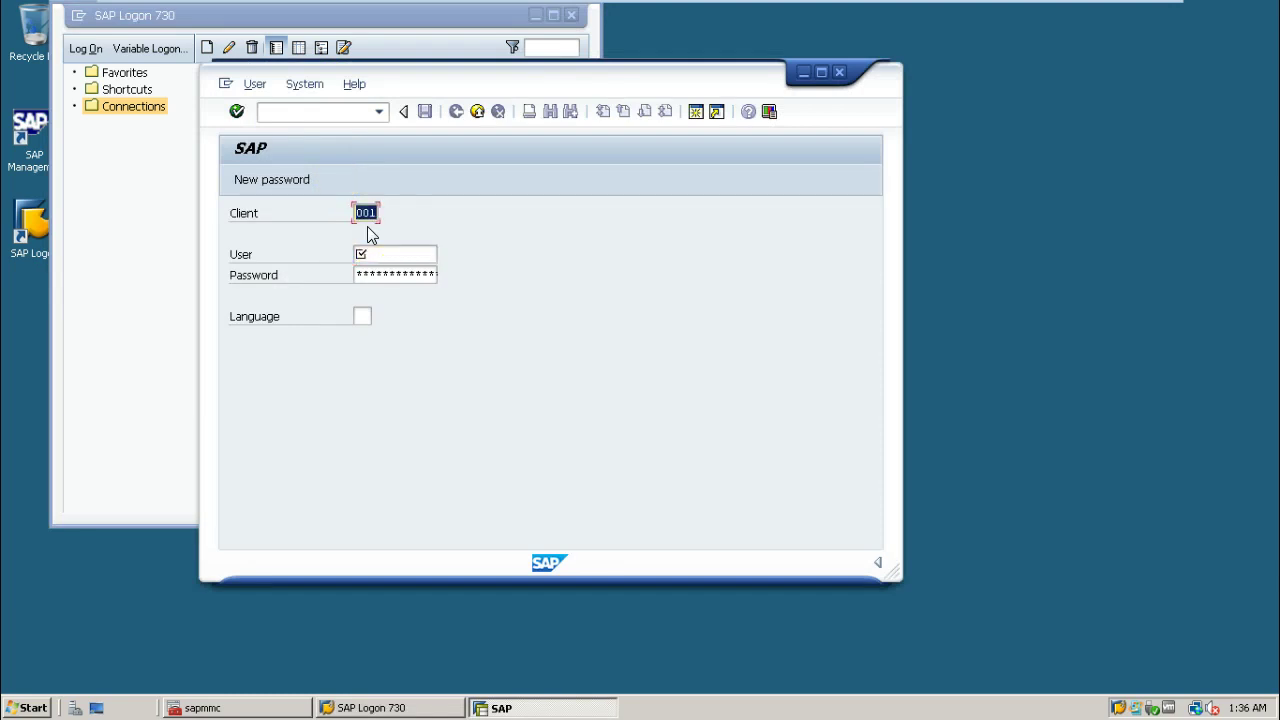
pyautogui.write('000')
pyautogui.press('Tab')
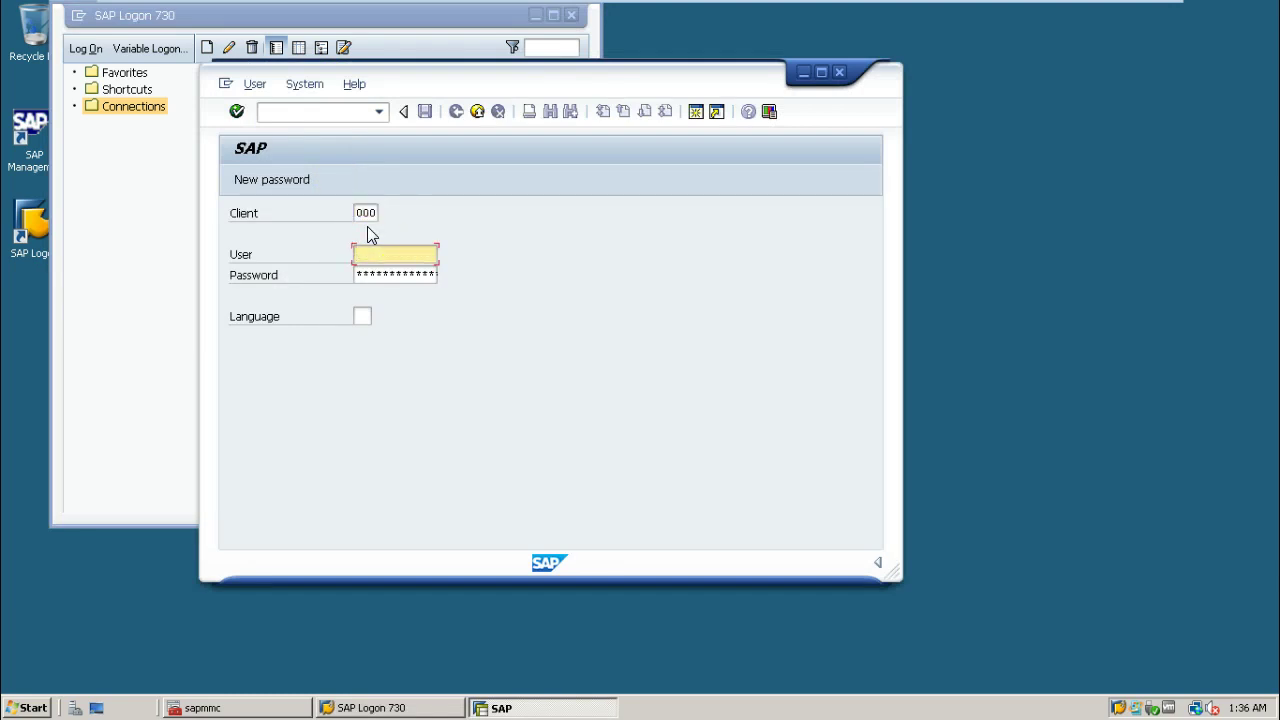
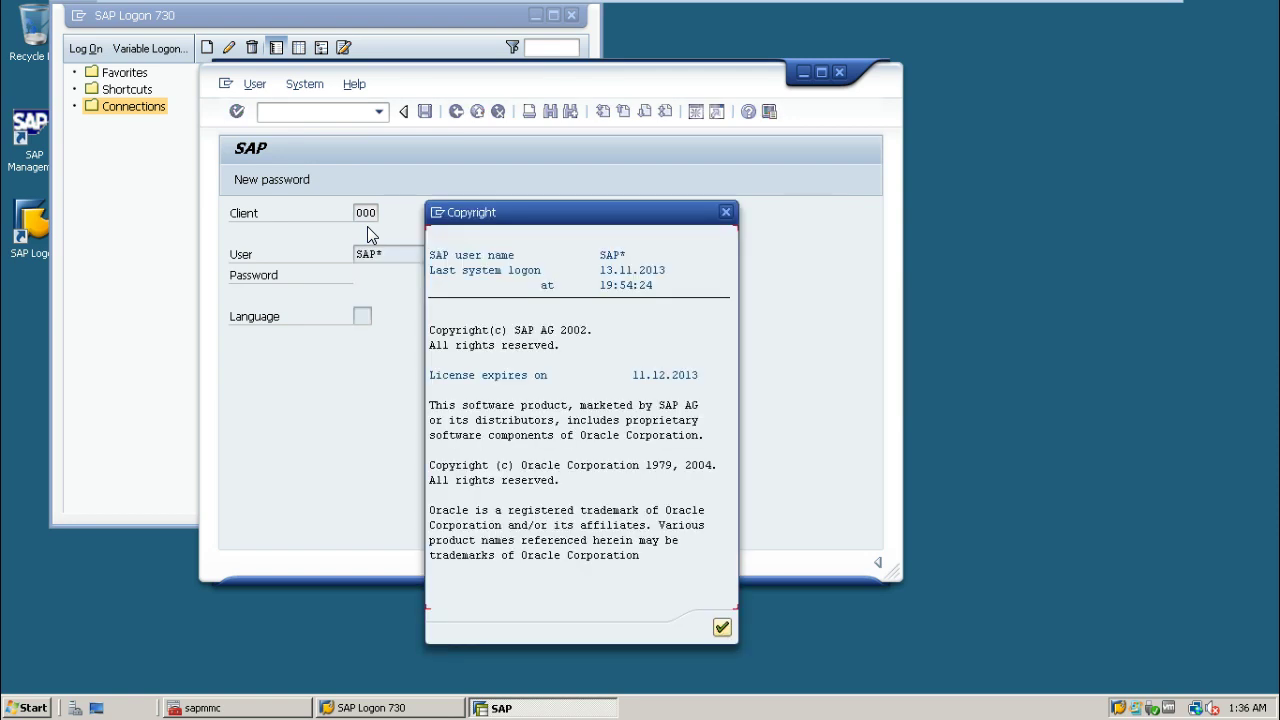
pyautogui.press('Return')
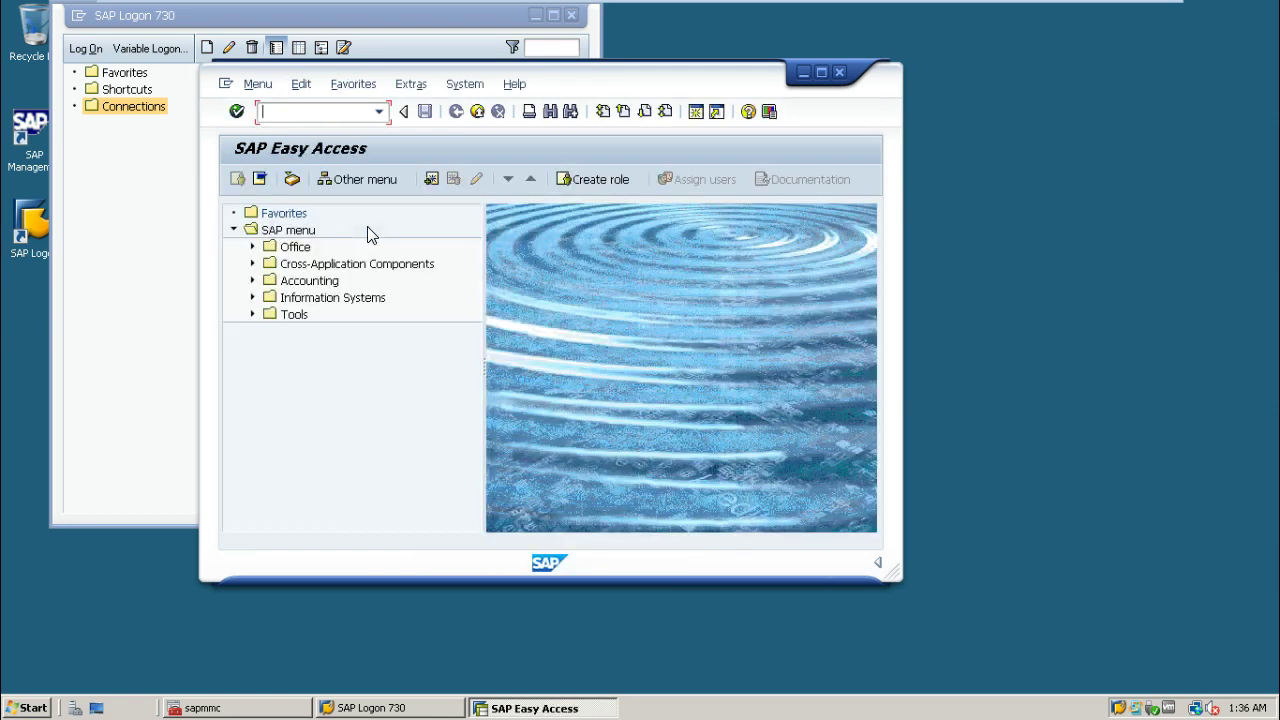